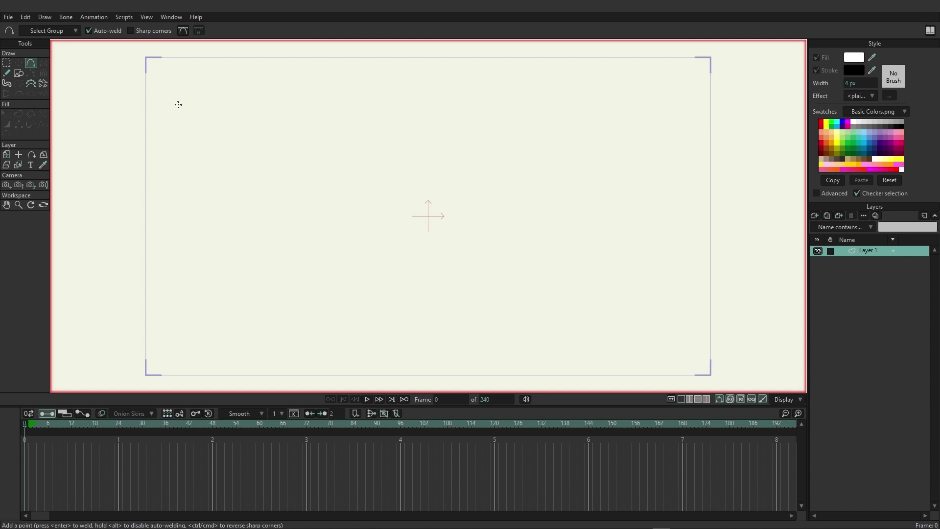
# Step: Draw an open line from the upper left, curving down toward the right side of the canvas
pyautogui.moveTo(178, 105); pyautogui.dragTo(374, 102)
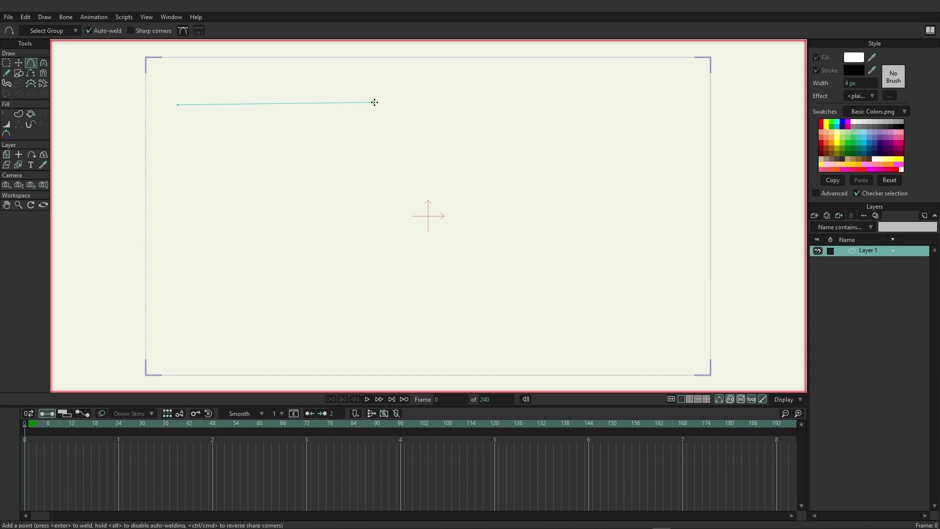
pyautogui.moveTo(374, 102); pyautogui.dragTo(478, 232)
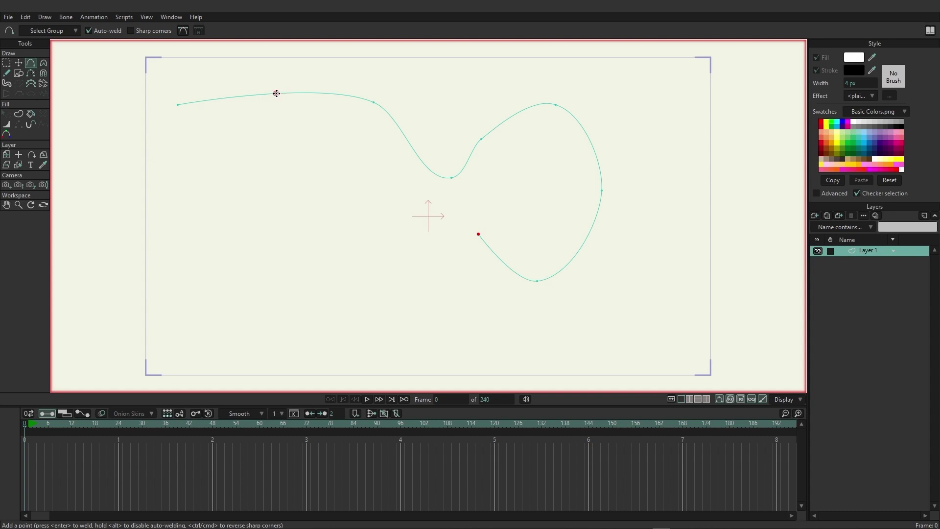
# Step: Insert two points along the top section, then extend the curve around and weld it back onto its starting point
pyautogui.click(224, 99)
pyautogui.click(322, 95)
pyautogui.moveTo(478, 234); pyautogui.dragTo(345, 160)
pyautogui.moveTo(329, 195); pyautogui.dragTo(302, 258)
pyautogui.moveTo(329, 195); pyautogui.dragTo(345, 159)
pyautogui.moveTo(304, 259); pyautogui.dragTo(183, 168)
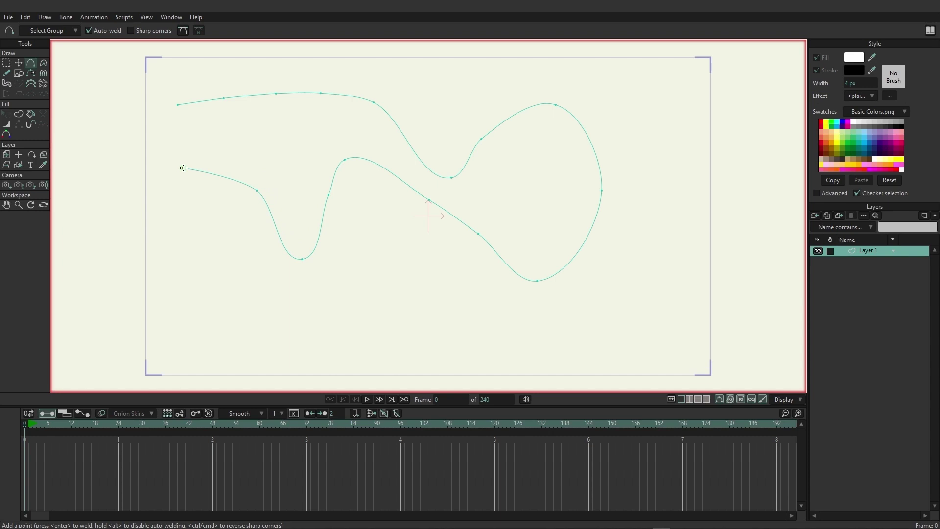
pyautogui.moveTo(183, 168); pyautogui.dragTo(177, 108)
# Step: Turn the closed outline into a shape filled with colour D35E5E and a dark outline
pyautogui.click(22, 116)
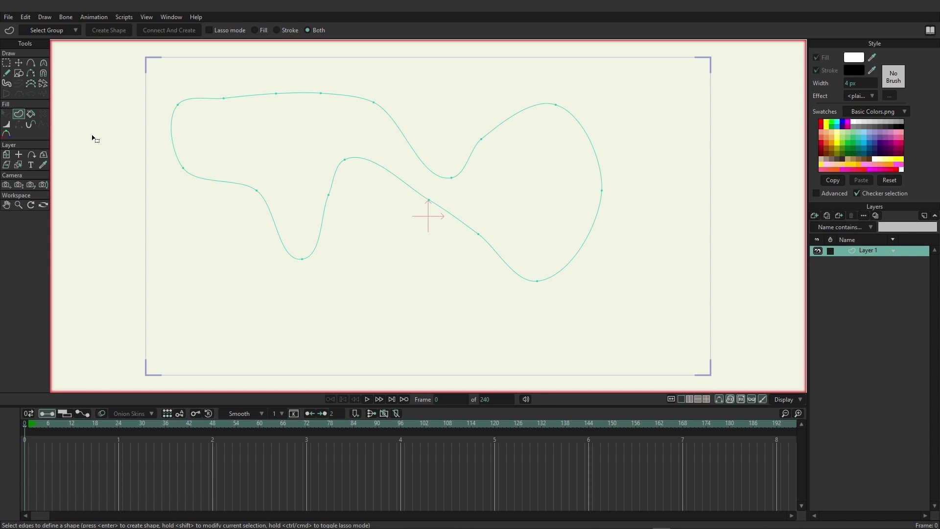
pyautogui.click(255, 168)
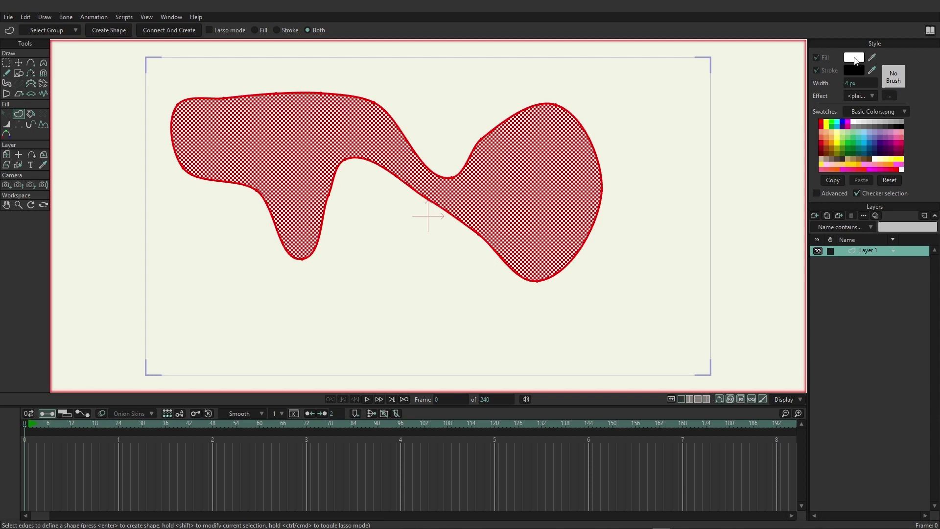
pyautogui.click(857, 58)
pyautogui.click(462, 242)
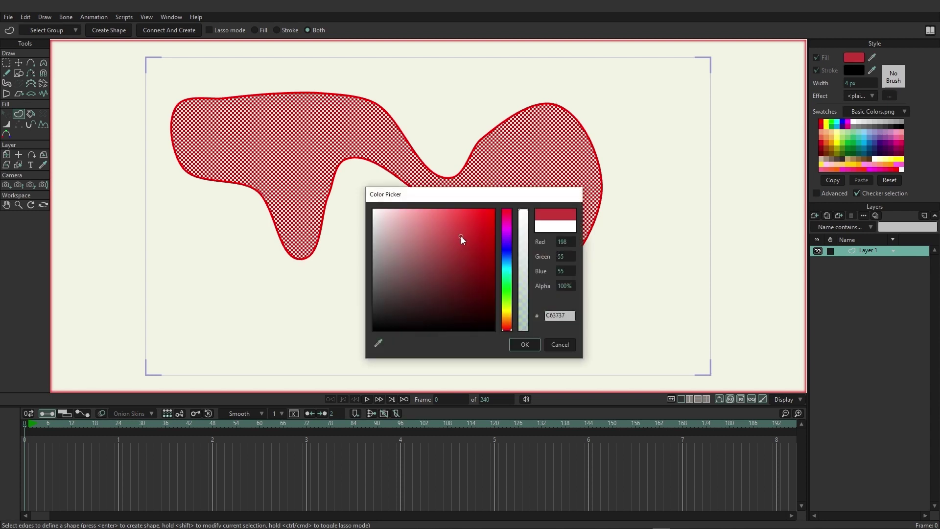
pyautogui.moveTo(460, 236); pyautogui.dragTo(441, 230)
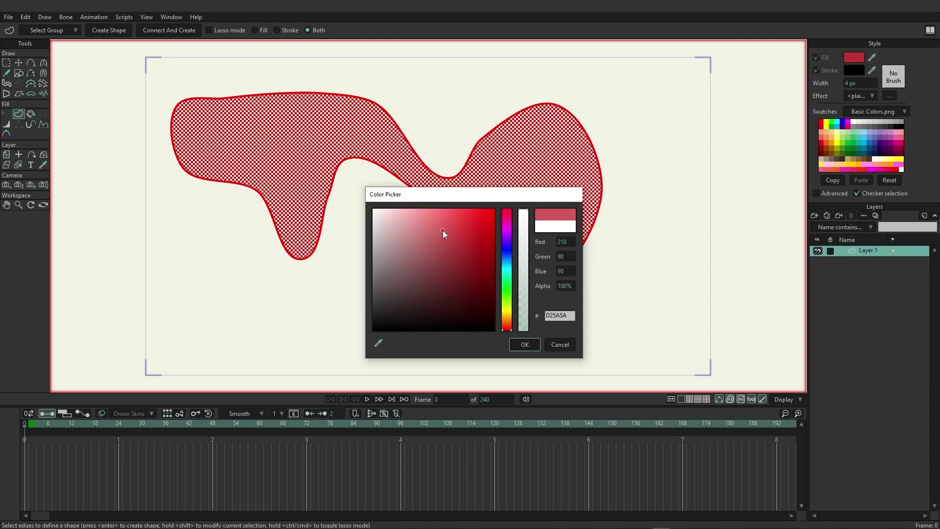
pyautogui.click(531, 344)
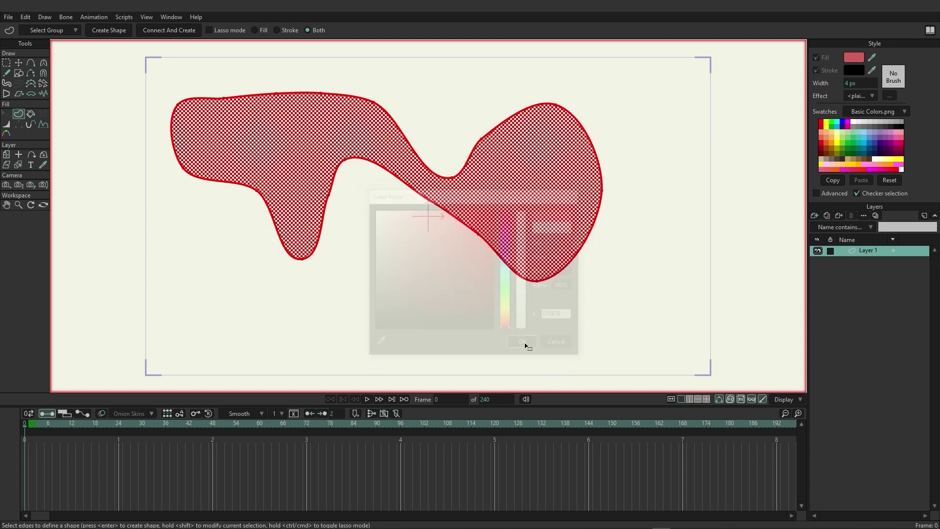
pyautogui.click(109, 33)
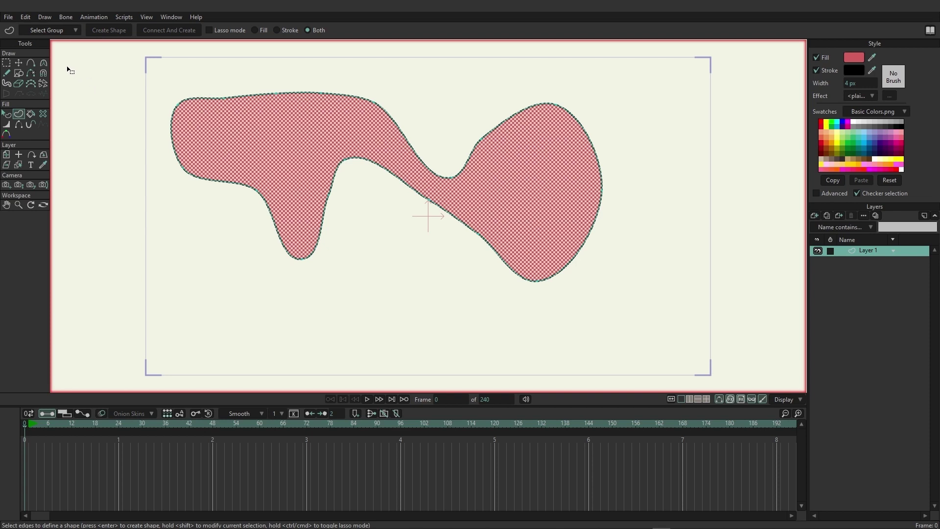
# Step: Try pulling top-edge points downward with Transform Points, undoing both unwanted moves
pyautogui.click(6, 63)
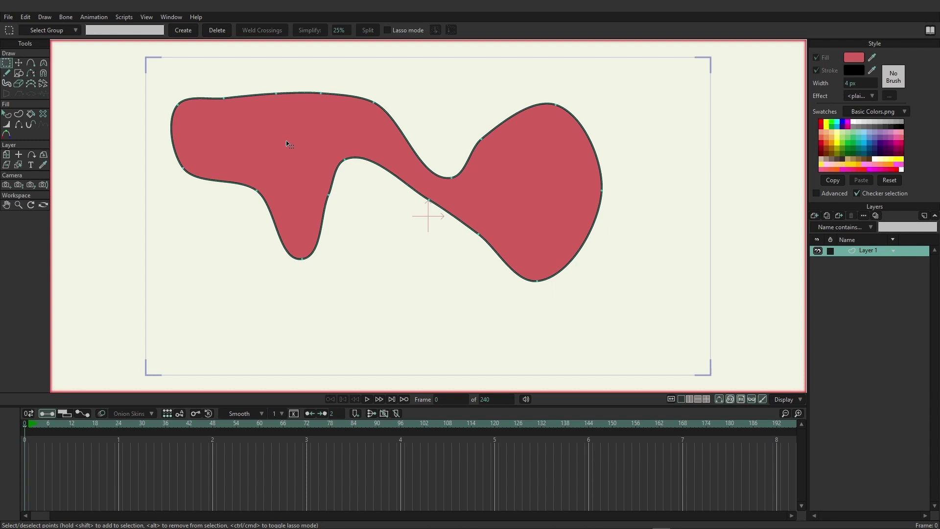
pyautogui.click(18, 63)
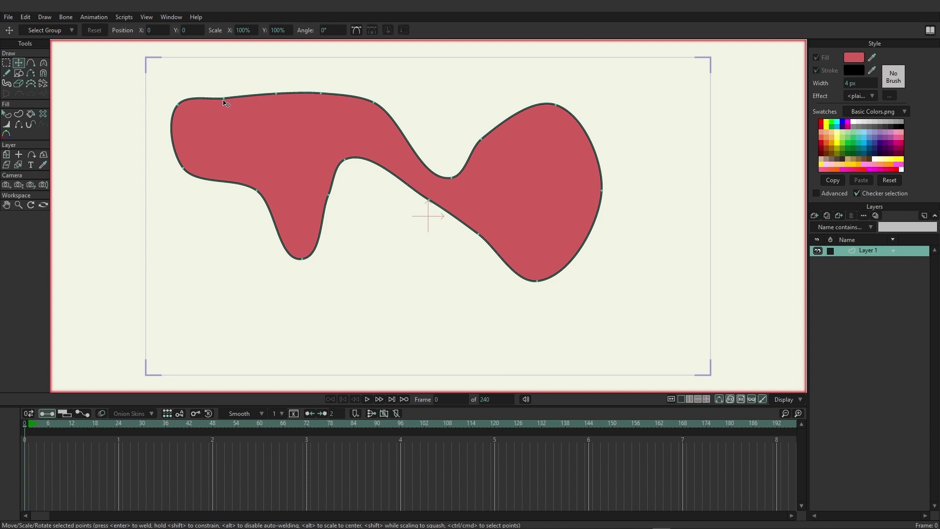
pyautogui.moveTo(226, 101); pyautogui.dragTo(225, 111)
pyautogui.hotkey('ctrl', 'z')
pyautogui.moveTo(274, 95); pyautogui.dragTo(384, 112)
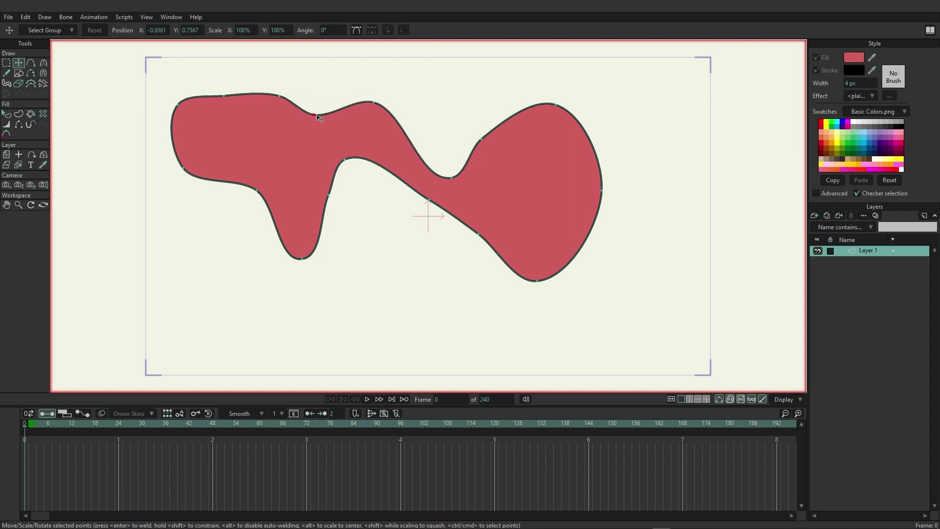
pyautogui.hotkey('ctrl', 'z')
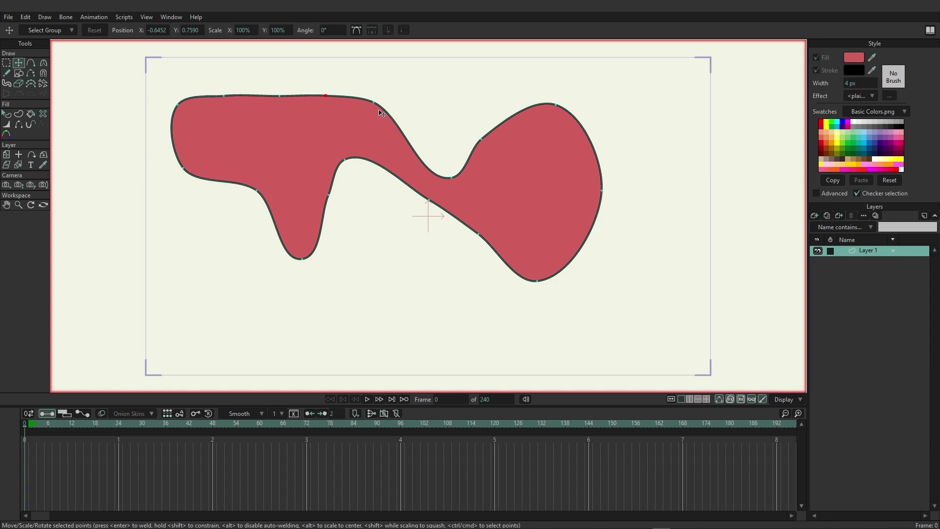
# Step: With the Curvature tool, sharpen the bottom lobe's tip, hook the right lobe's bottom, and notch its edge
pyautogui.click(44, 63)
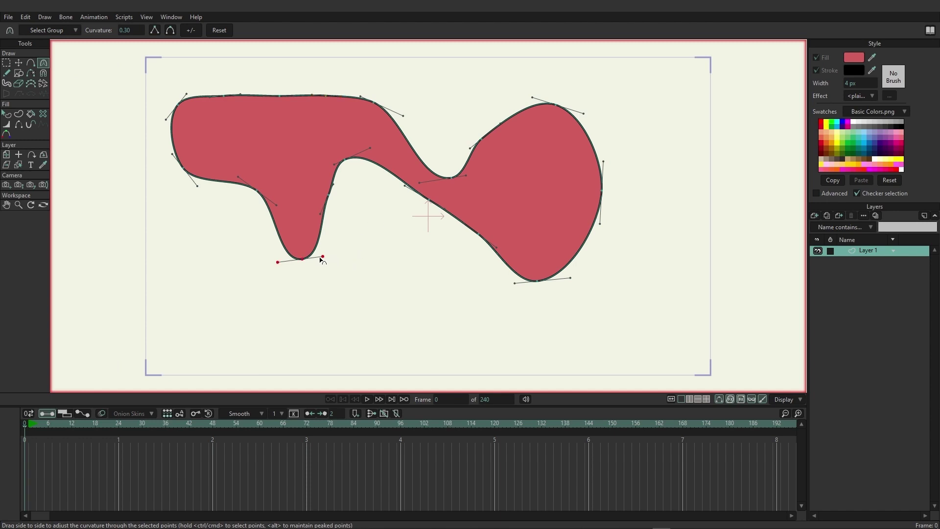
pyautogui.moveTo(322, 256); pyautogui.dragTo(345, 256)
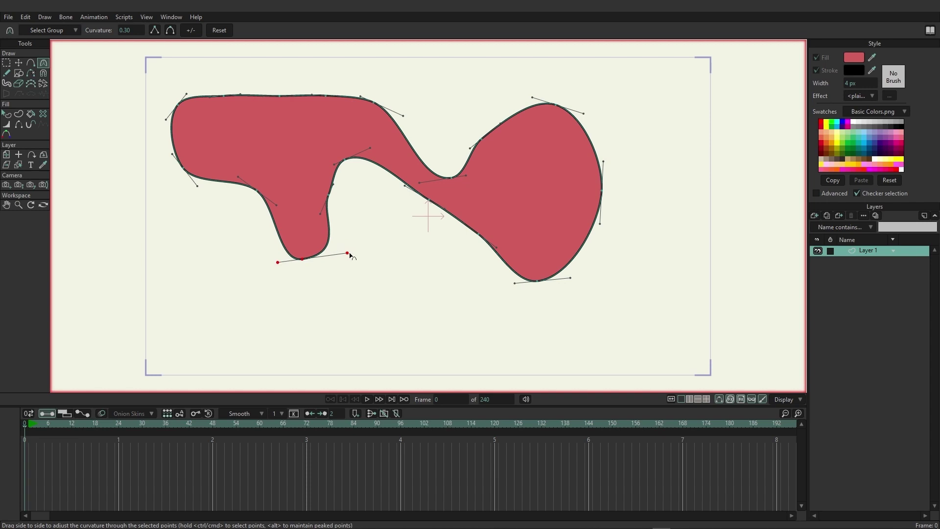
pyautogui.moveTo(347, 253); pyautogui.dragTo(269, 219)
pyautogui.moveTo(515, 283); pyautogui.dragTo(591, 231)
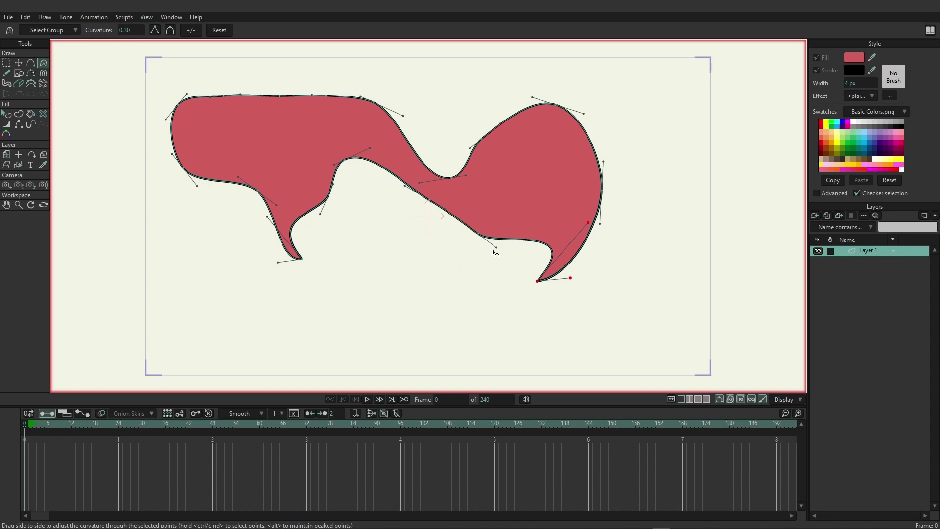
pyautogui.moveTo(496, 247); pyautogui.dragTo(452, 185)
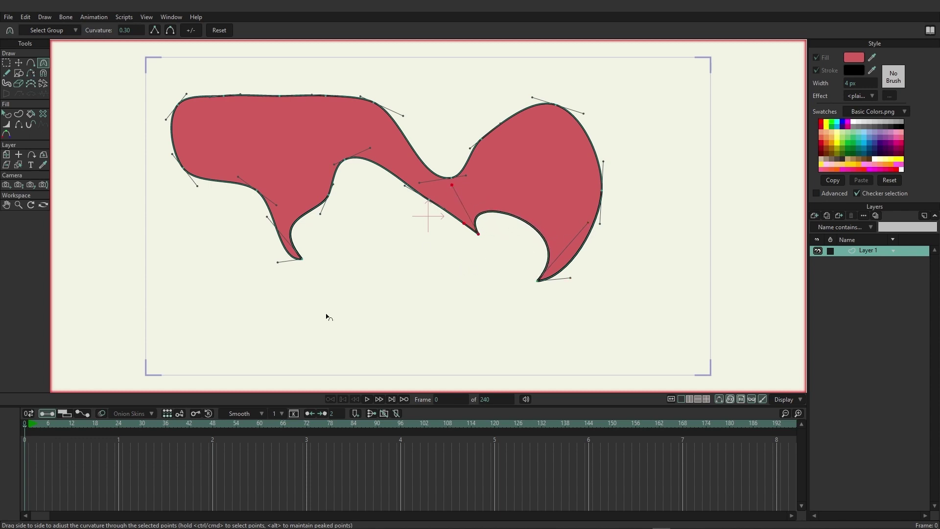
pyautogui.click(30, 62)
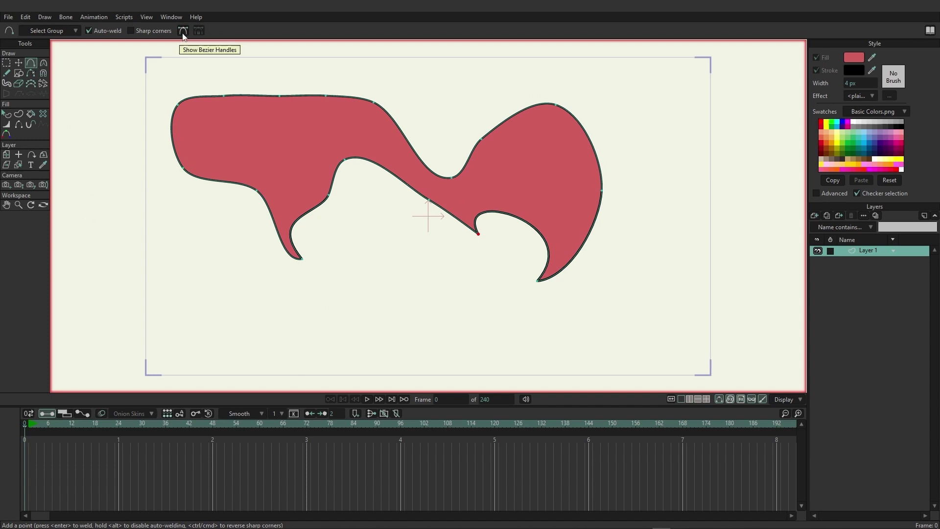
# Step: Draw an open curve at lower left, turn on Show Bezier Handles, then draw a wavy curve at lower right
pyautogui.moveTo(181, 329); pyautogui.dragTo(232, 283)
pyautogui.moveTo(232, 283)
pyautogui.mouseDown()
pyautogui.moveTo(304, 315)
pyautogui.moveTo(347, 296)
pyautogui.mouseUp()
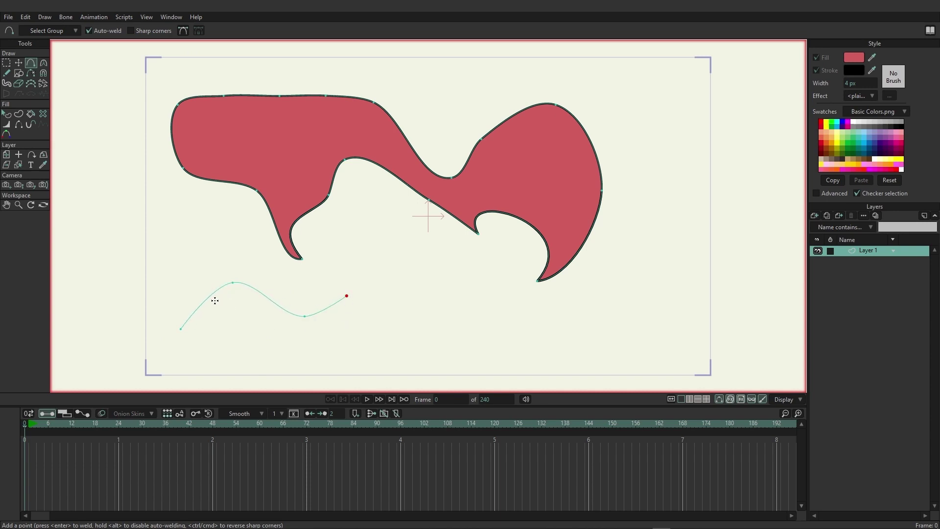
pyautogui.click(182, 30)
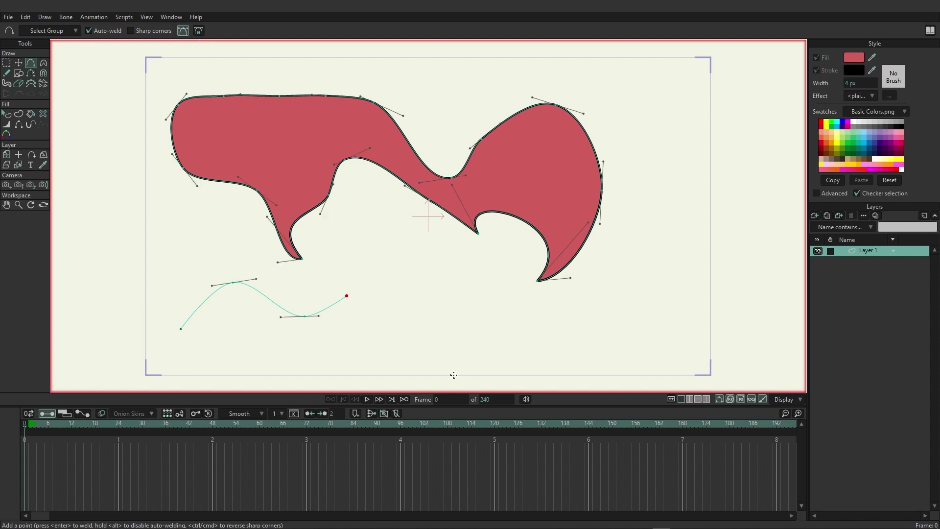
pyautogui.moveTo(407, 344)
pyautogui.mouseDown()
pyautogui.moveTo(435, 307)
pyautogui.moveTo(512, 345)
pyautogui.moveTo(579, 320)
pyautogui.moveTo(654, 310)
pyautogui.moveTo(665, 290)
pyautogui.moveTo(635, 327)
pyautogui.moveTo(579, 335)
pyautogui.moveTo(631, 304)
pyautogui.moveTo(657, 326)
pyautogui.moveTo(675, 260)
pyautogui.moveTo(669, 209)
pyautogui.mouseUp()
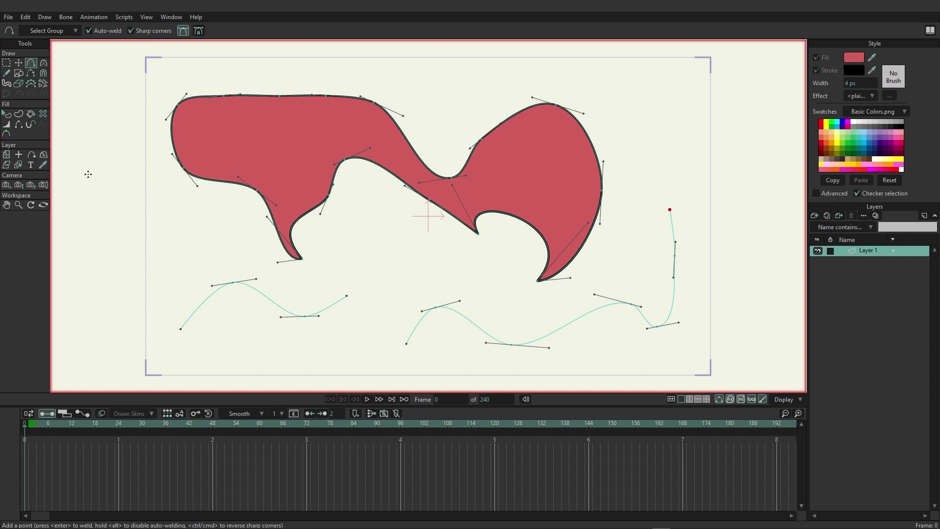
# Step: With sharp corners, draw a zigzag left of the shape and two angular lines across the top
pyautogui.moveTo(102, 182)
pyautogui.mouseDown()
pyautogui.moveTo(112, 103)
pyautogui.moveTo(150, 191)
pyautogui.moveTo(115, 250)
pyautogui.moveTo(201, 233)
pyautogui.moveTo(157, 278)
pyautogui.mouseUp()
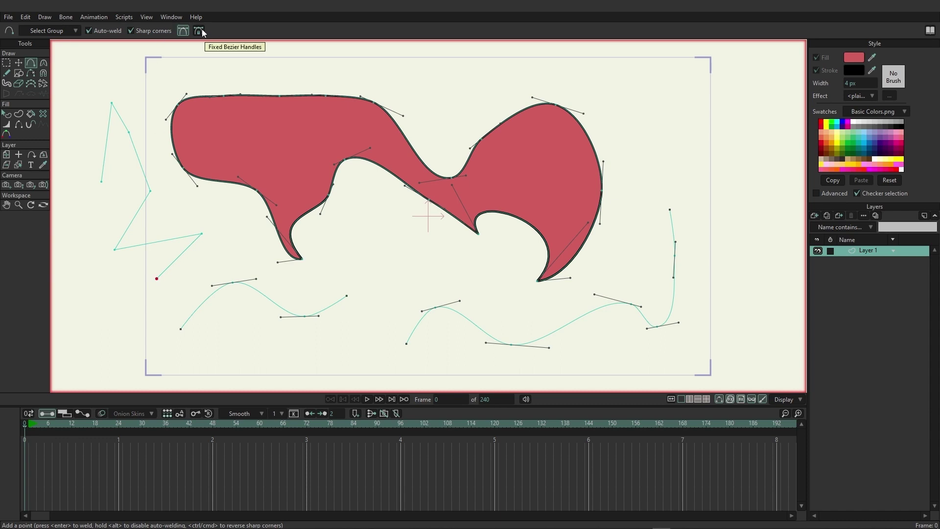
pyautogui.moveTo(268, 80); pyautogui.dragTo(330, 58)
pyautogui.moveTo(330, 58); pyautogui.dragTo(397, 82)
pyautogui.moveTo(458, 91); pyautogui.dragTo(517, 76)
pyautogui.moveTo(516, 75); pyautogui.dragTo(625, 98)
pyautogui.moveTo(625, 98); pyautogui.dragTo(660, 81)
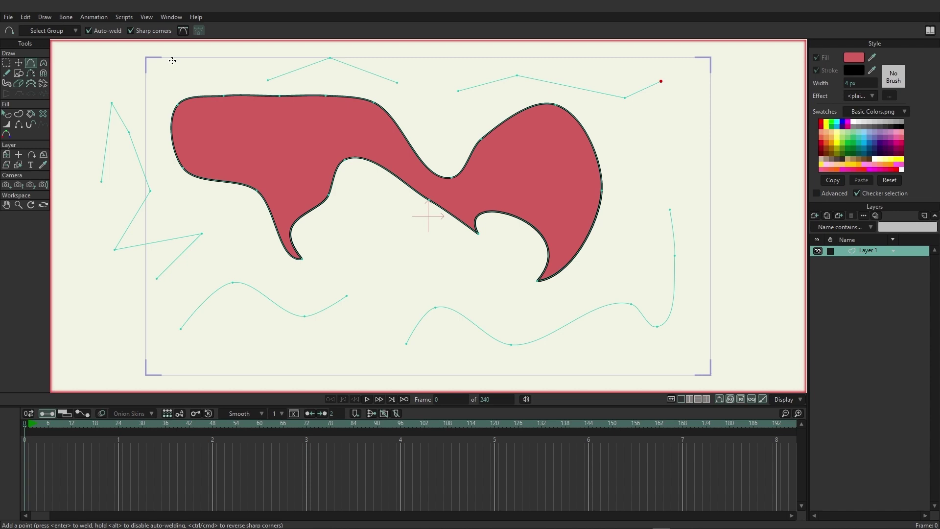
# Step: Turn off Sharp corners, enable Fixed Bezier Handles, and draw a smooth curved line at top left
pyautogui.click(155, 31)
pyautogui.click(198, 30)
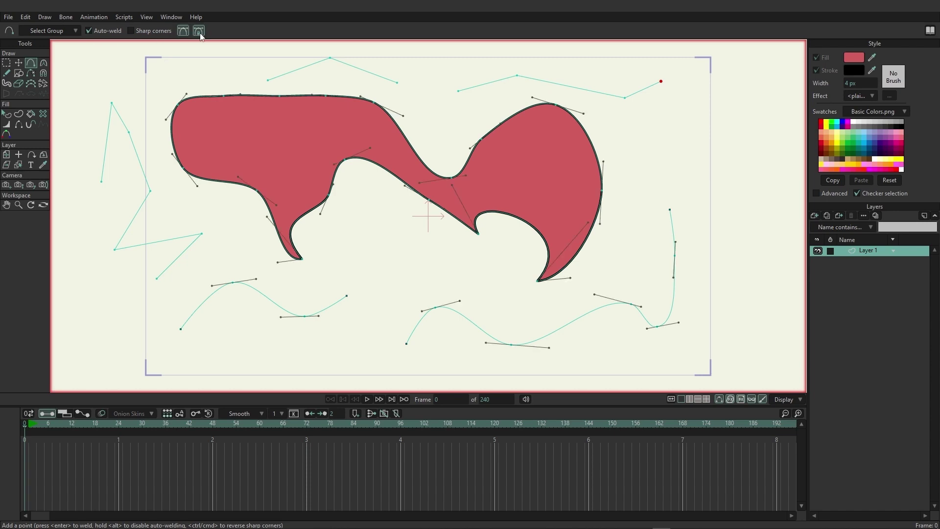
pyautogui.moveTo(202, 72); pyautogui.dragTo(236, 64)
pyautogui.moveTo(252, 66); pyautogui.dragTo(292, 59)
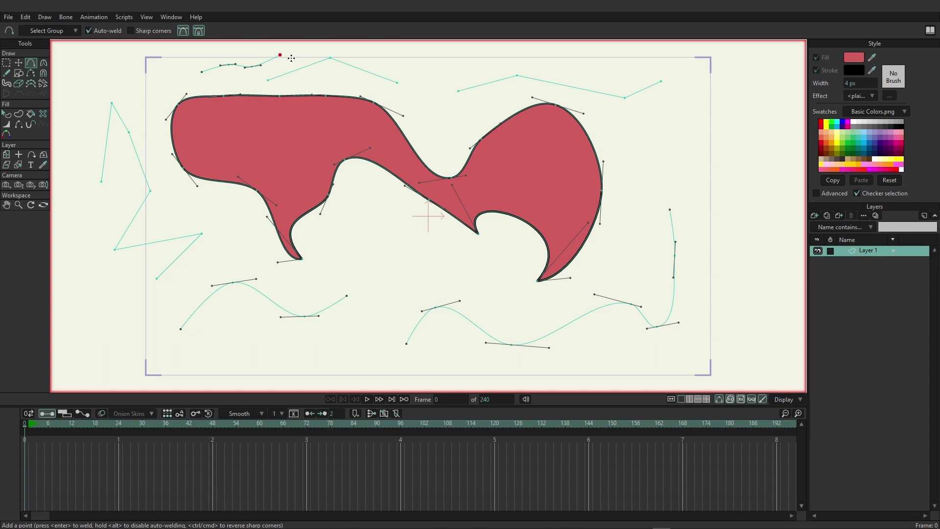